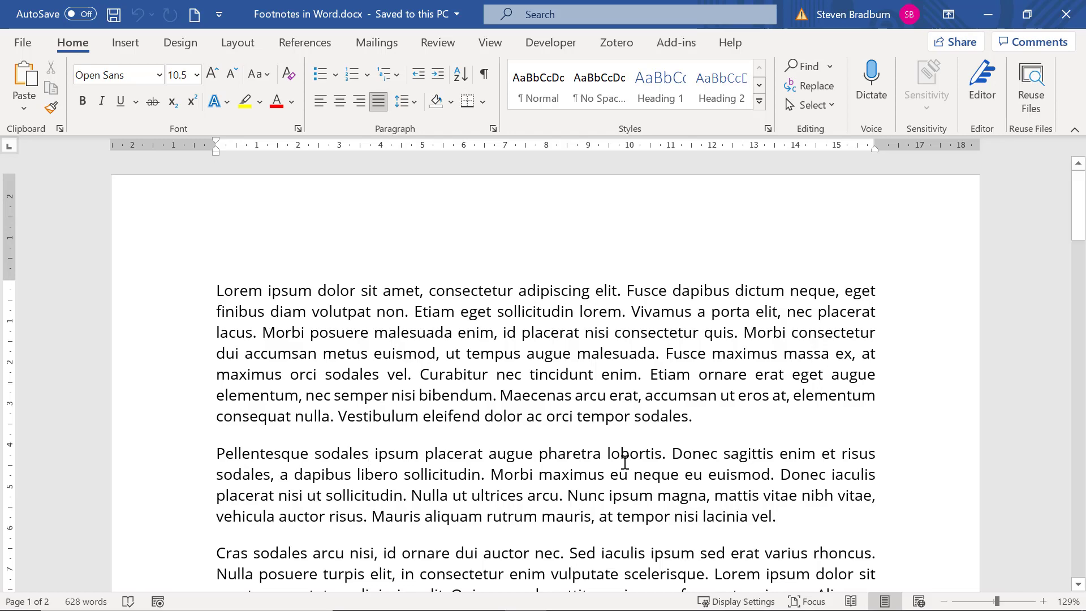
Insert footnote 1 after "sodales." at the end of the first paragraph, reading "This is footnote 1"
click(706, 418)
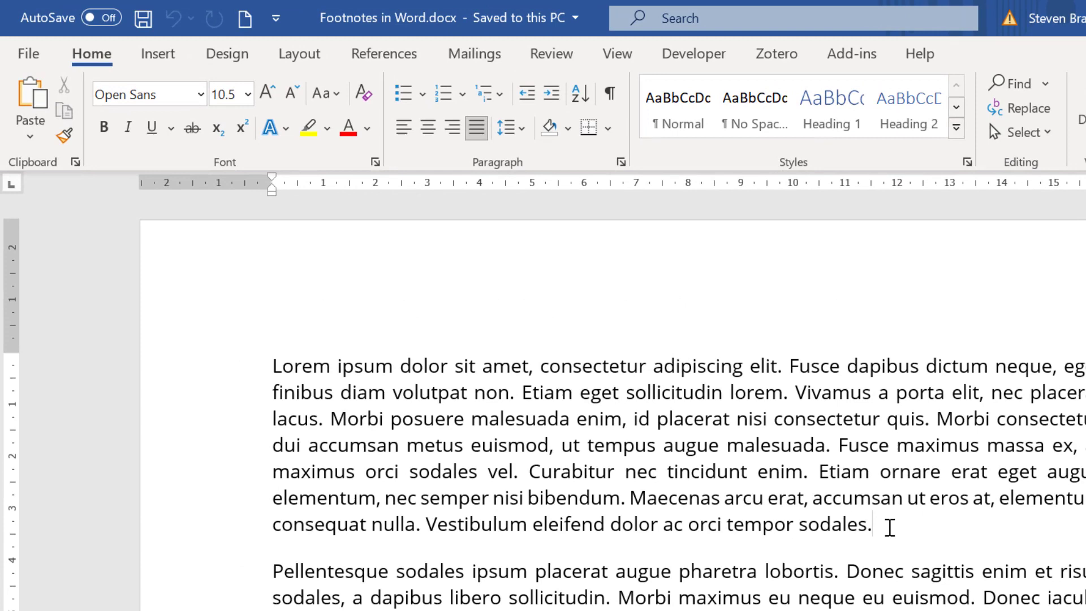
click(399, 65)
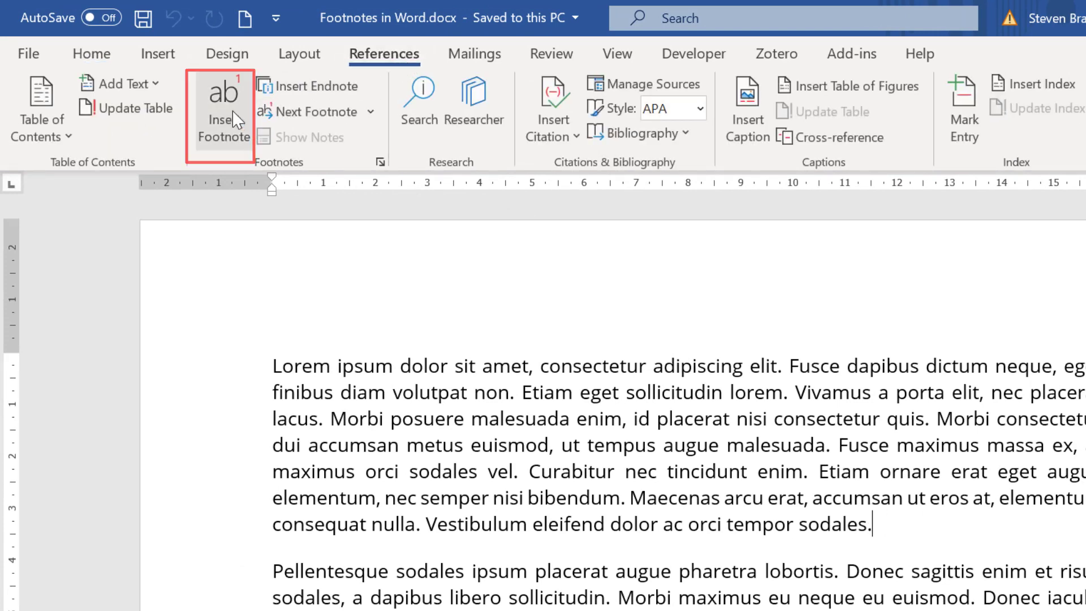
click(232, 111)
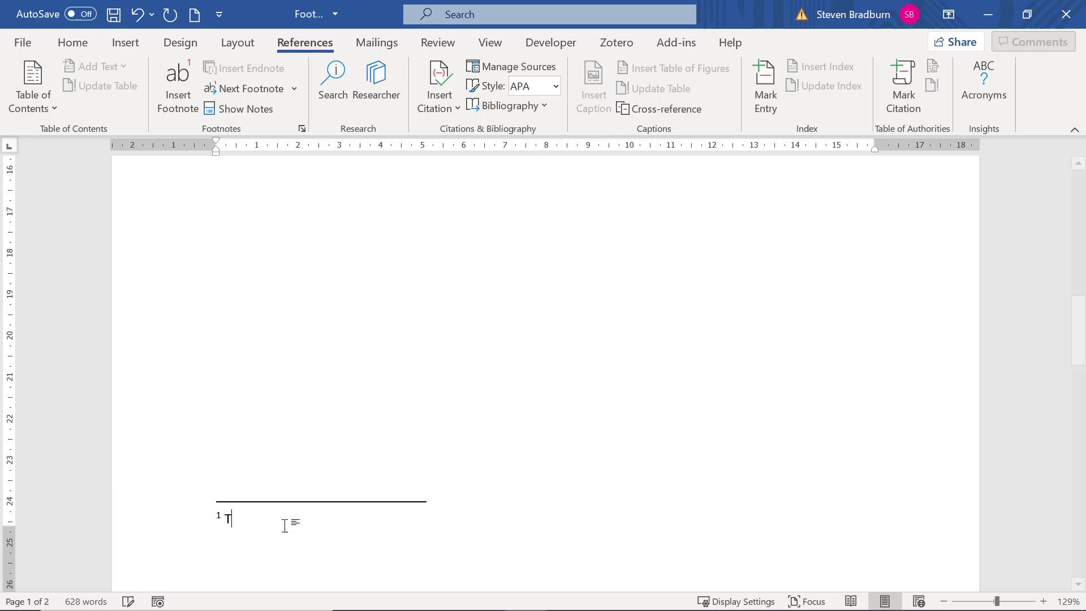
text(This is foote)
text(ote 1)
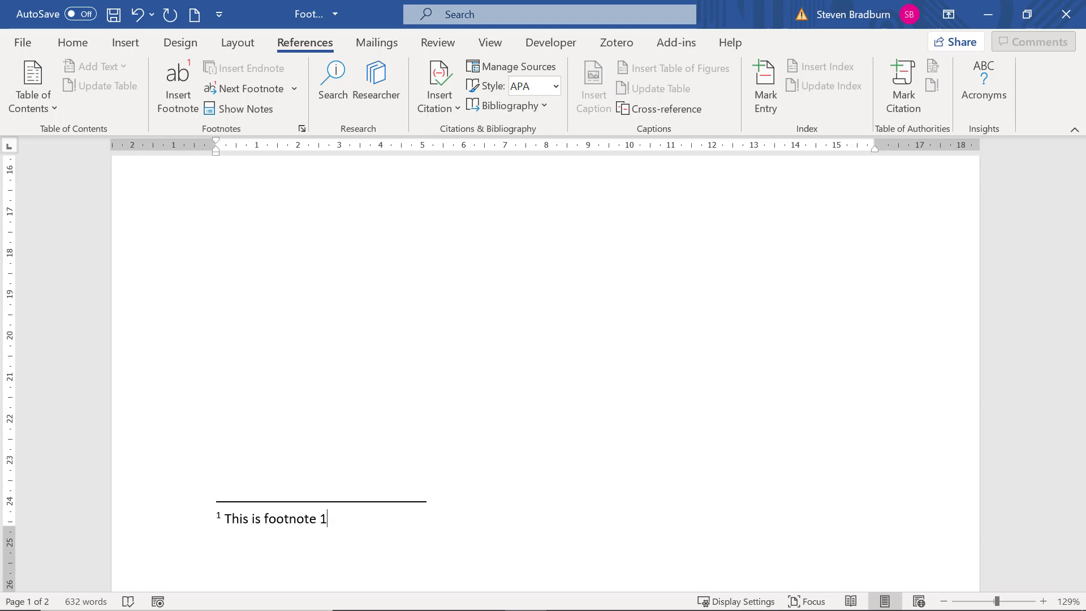
scroll(441, 454, up, 10)
scroll(442, 454, up, 2)
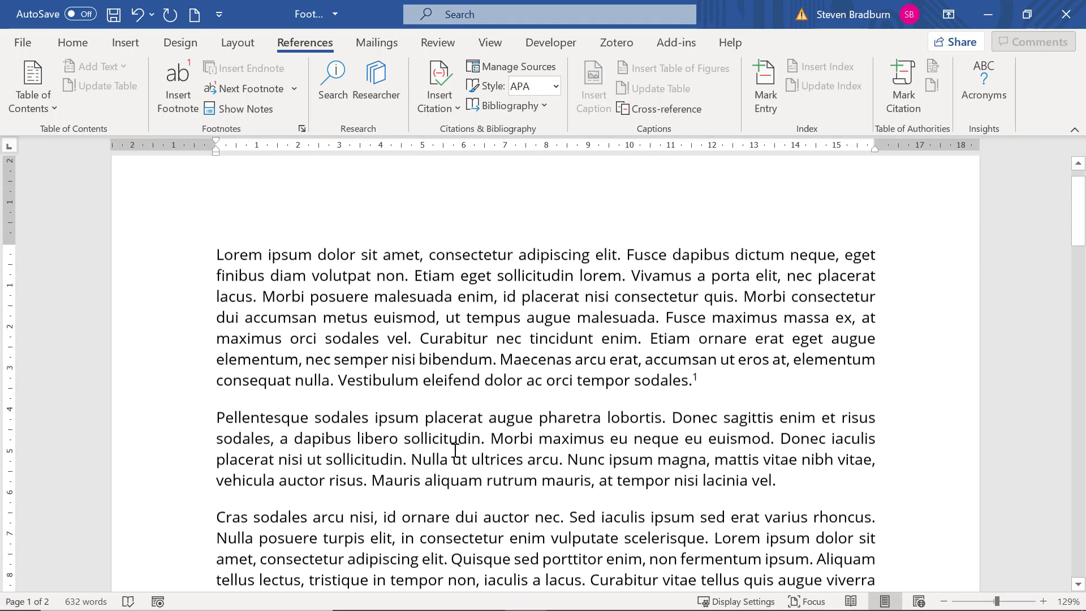
mouse_move(694, 380)
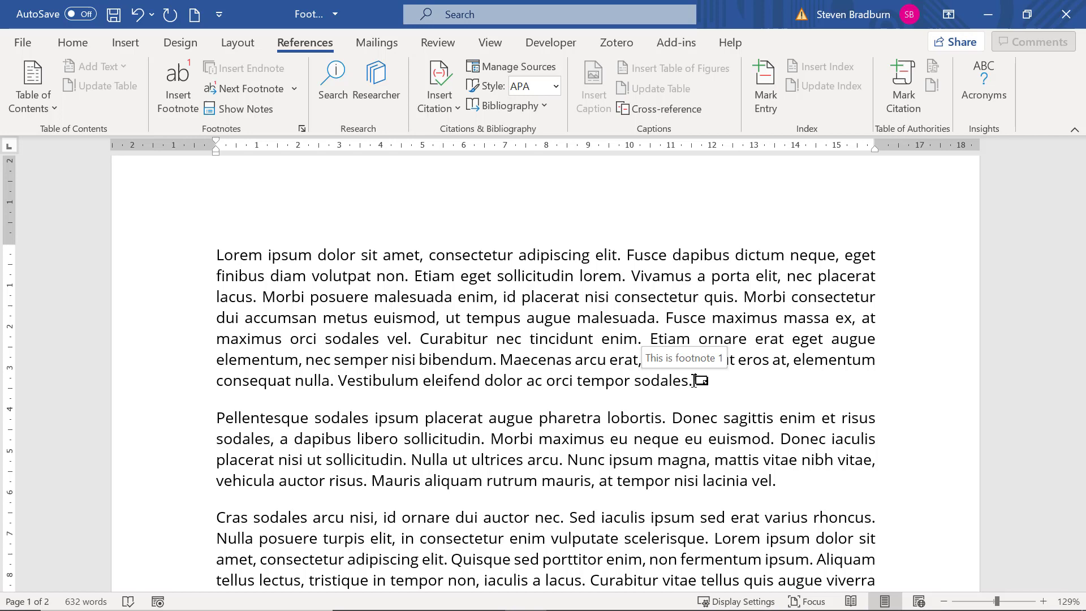
Insert footnote 2 after "vel." at the end of the second paragraph, reading "This is footnote 2"
click(775, 478)
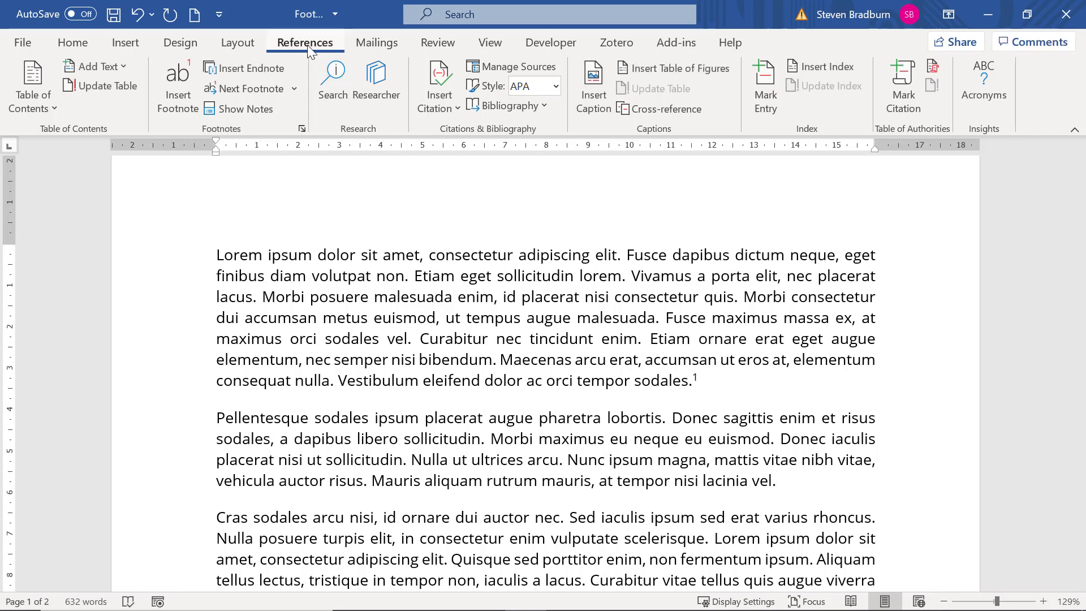
click(172, 82)
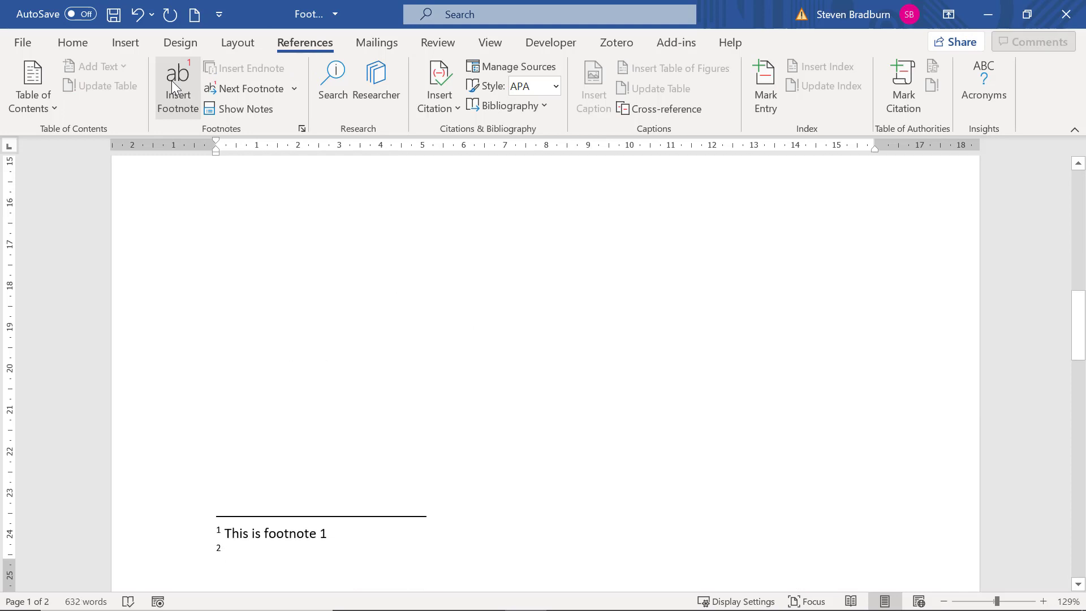
text(This is footn)
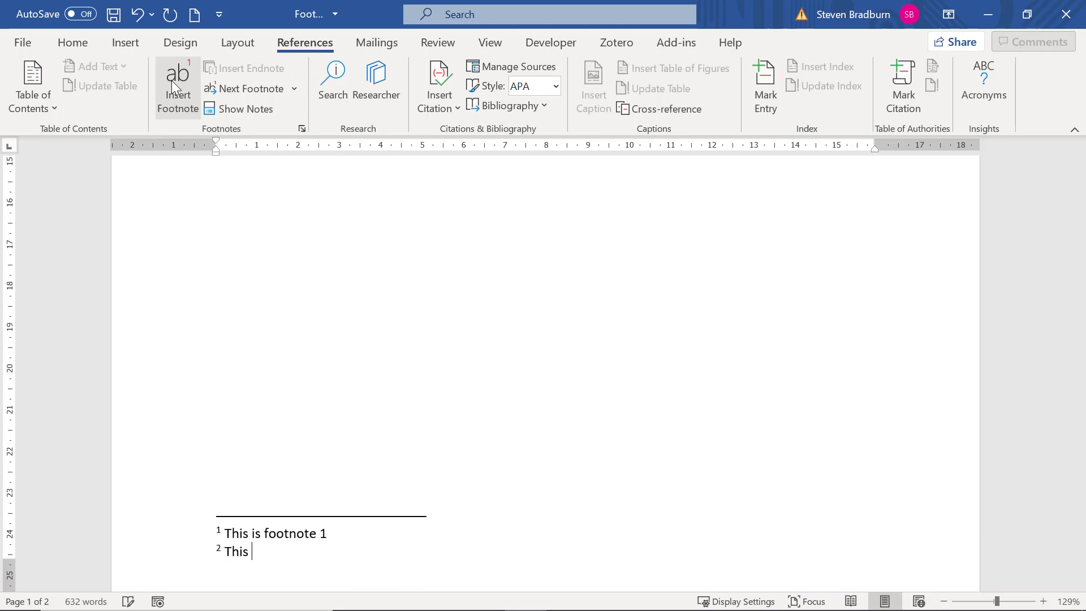
text(ote 2)
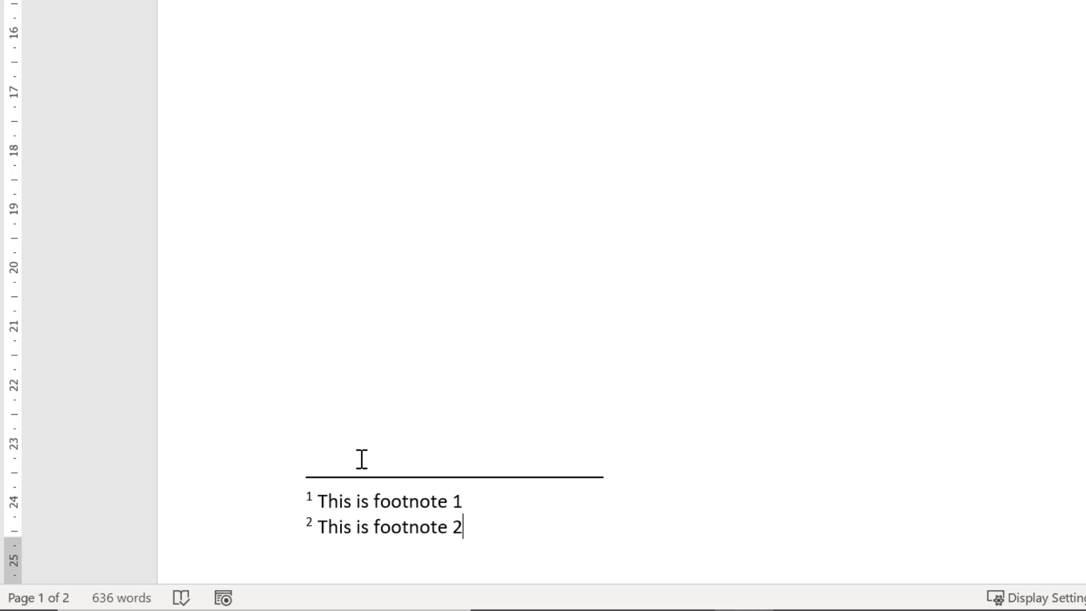
Change the footnote number format to "a, b, c, ..." and apply it to existing footnotes
right_click(370, 500)
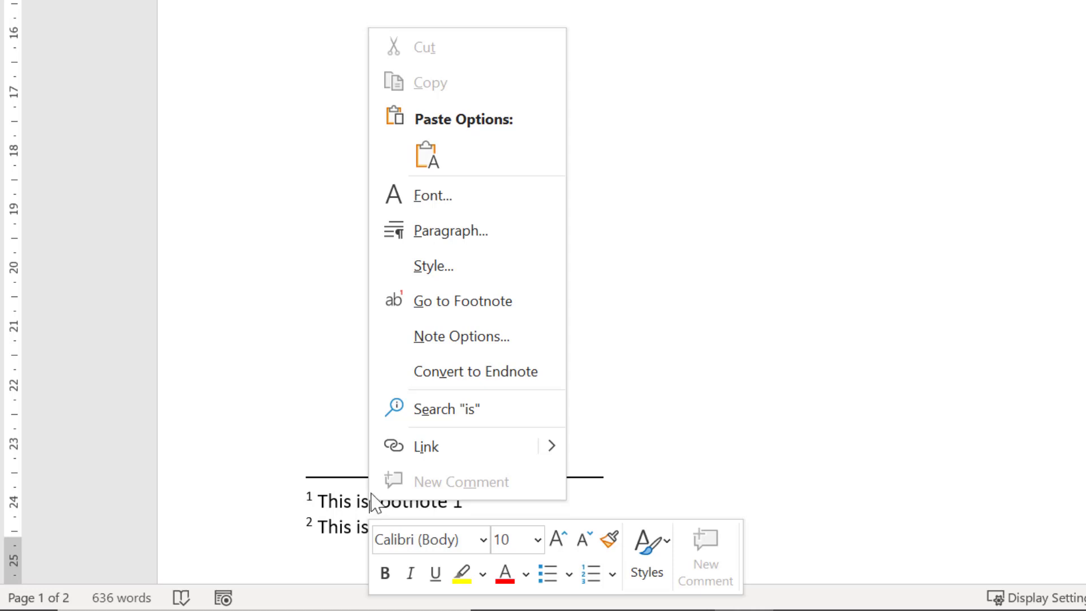
click(441, 337)
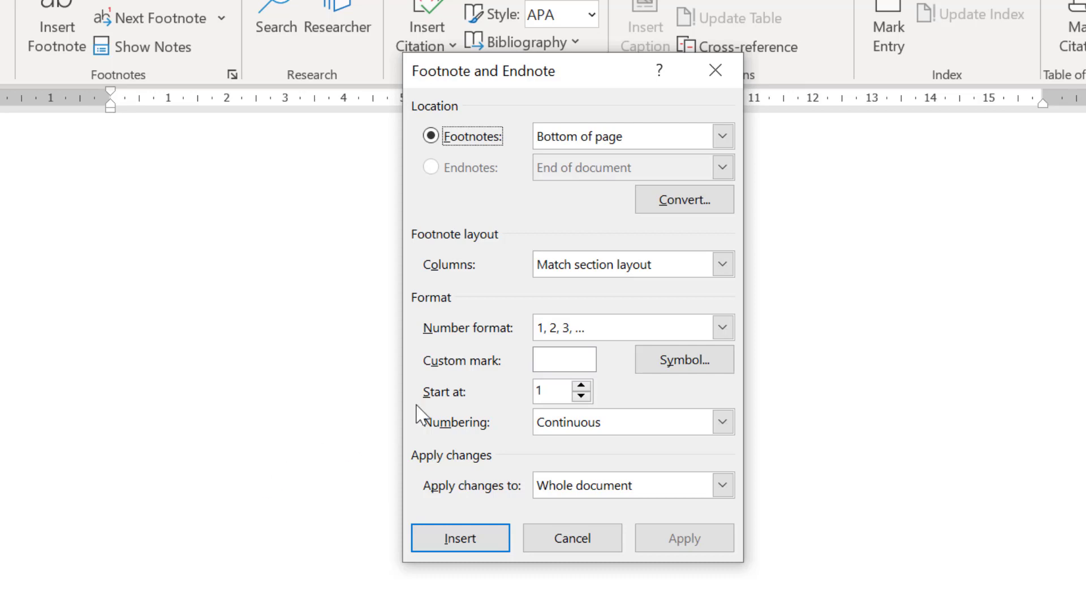
click(725, 327)
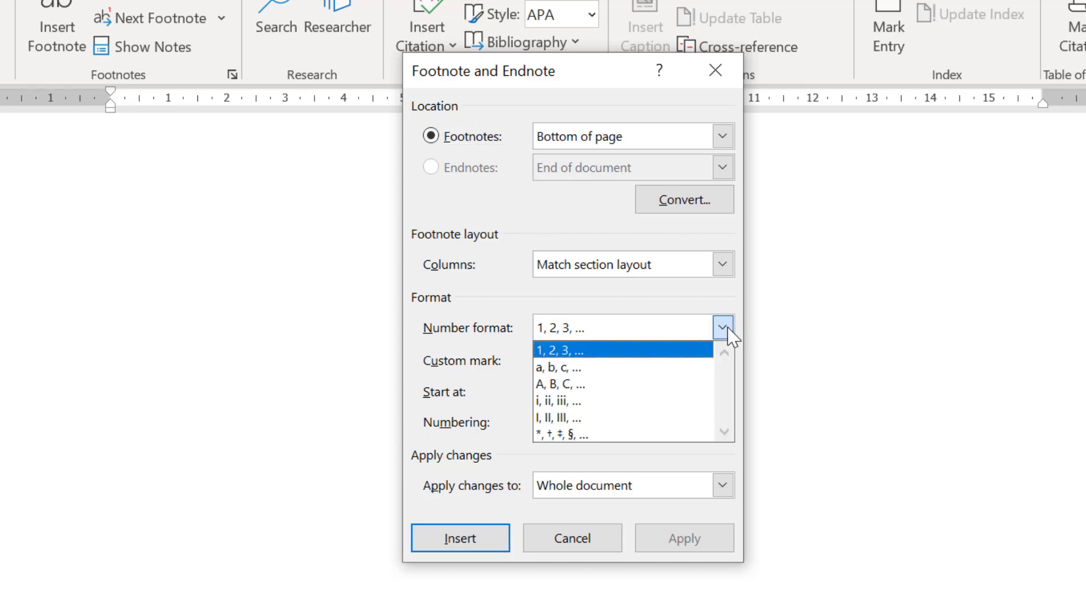
click(710, 366)
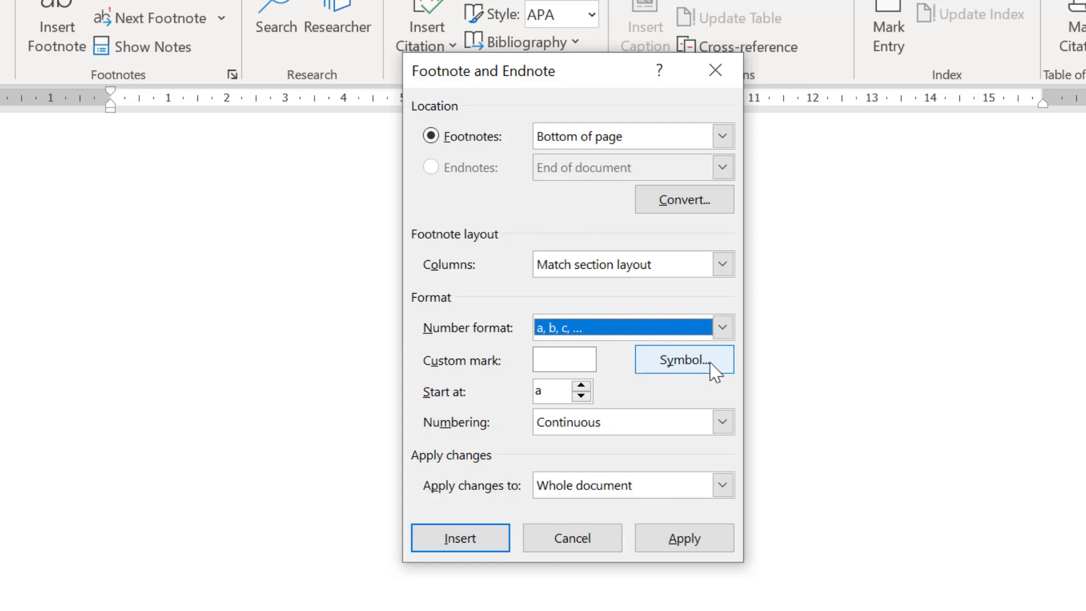
click(653, 540)
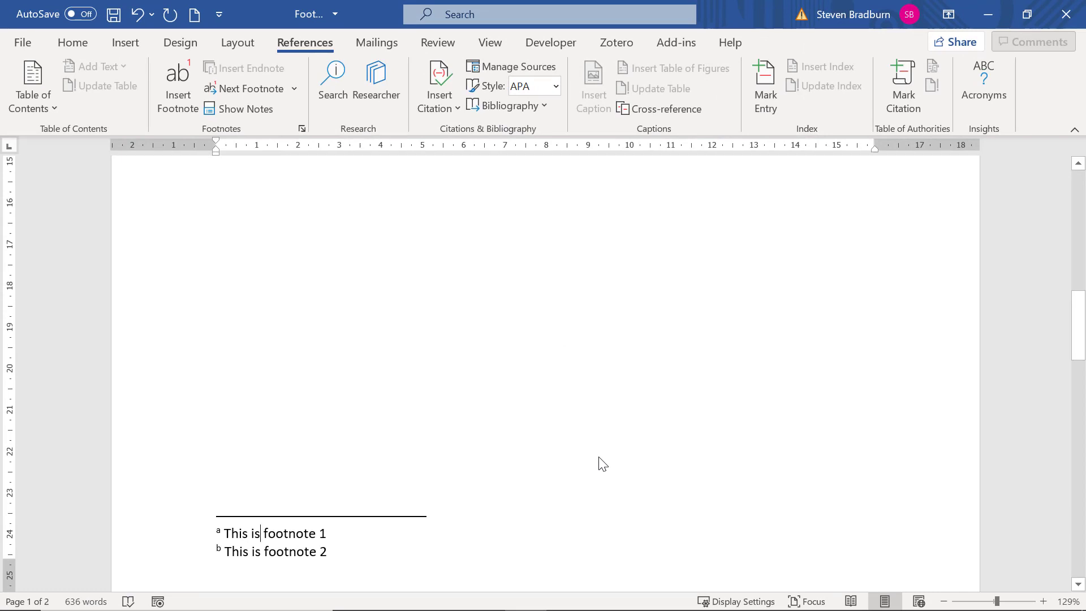
Delete footnote b after "vel." so only footnote a remains on page 1
scroll(601, 461, up, 10)
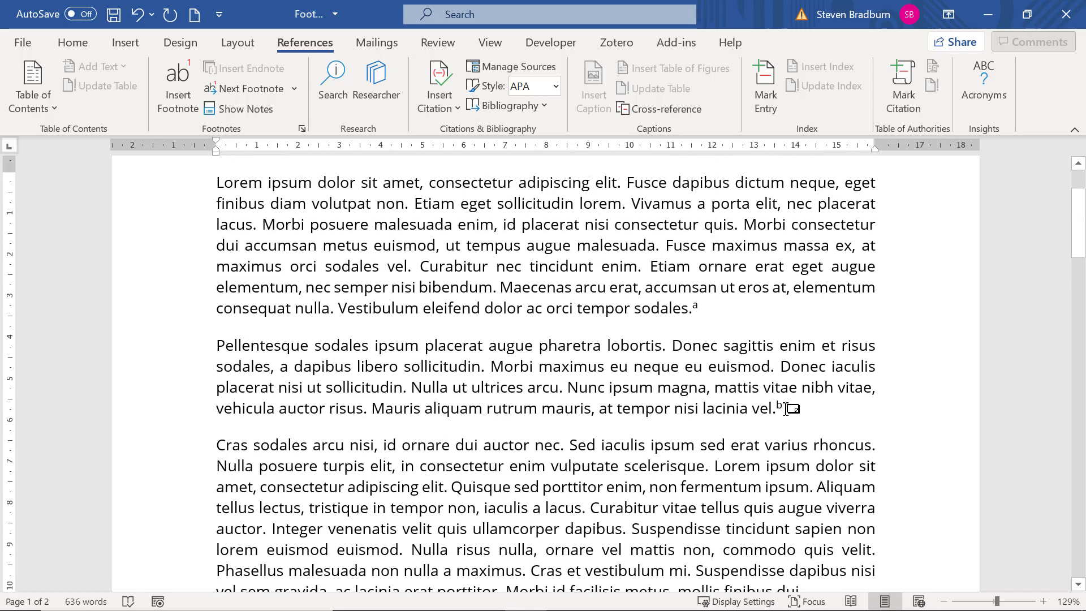
drag(775, 407, 782, 408)
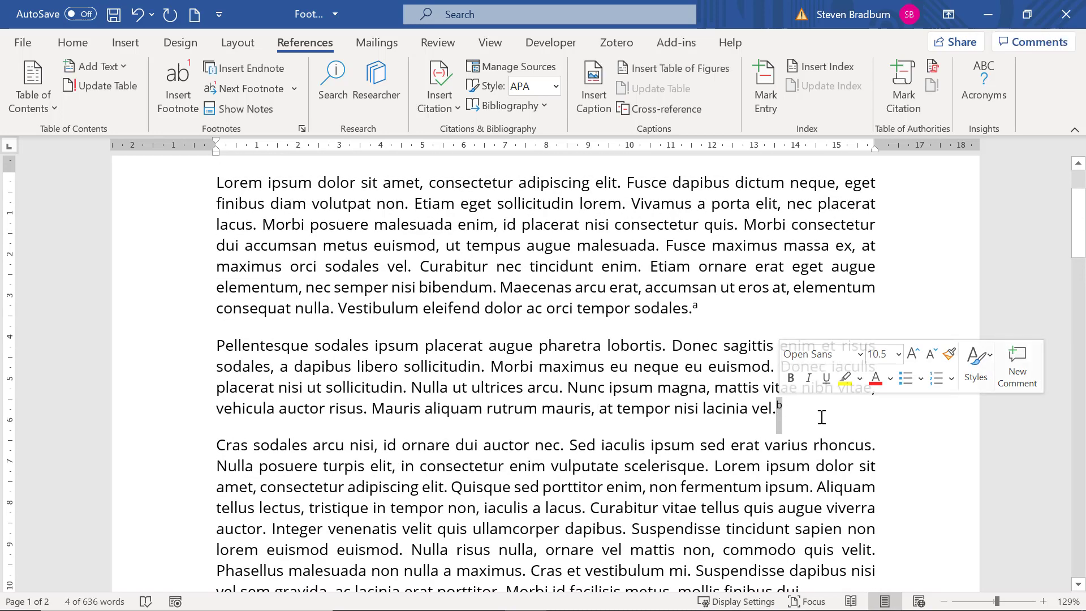
key(Delete)
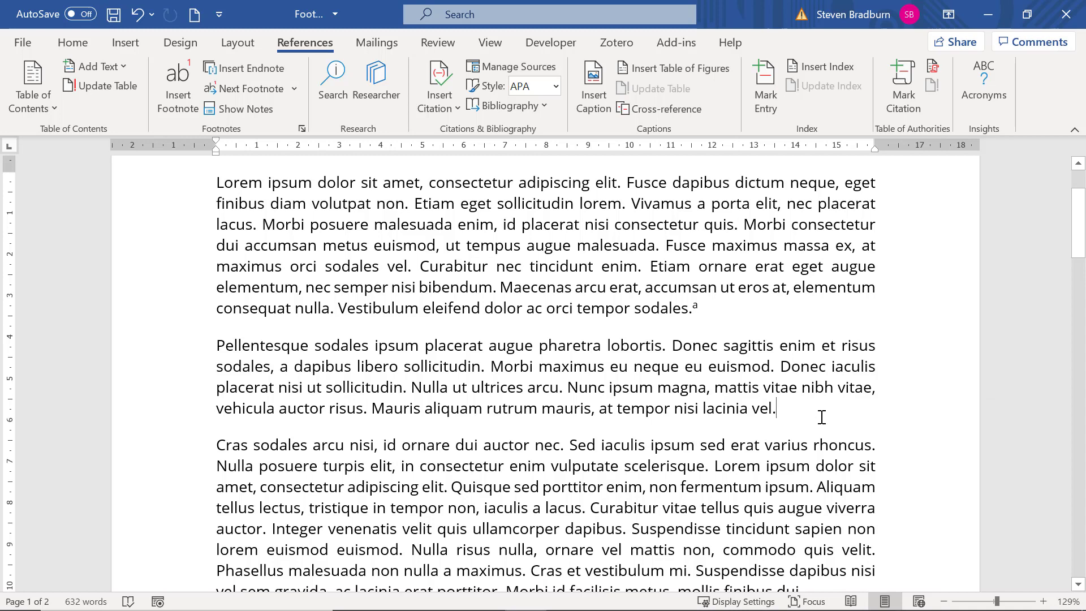
scroll(821, 416, down, 12)
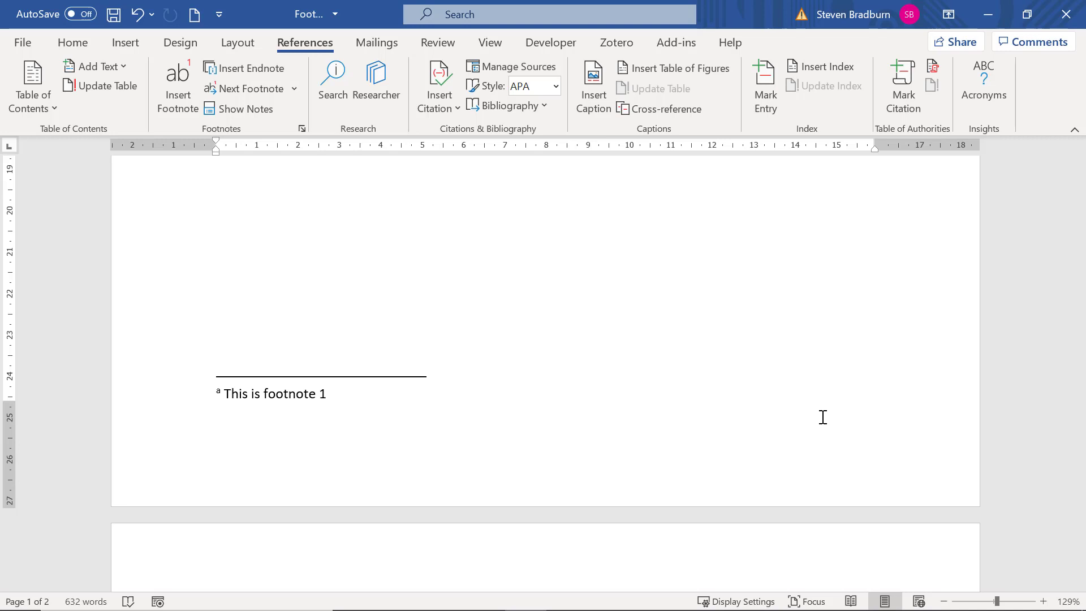
scroll(823, 417, down, 15)
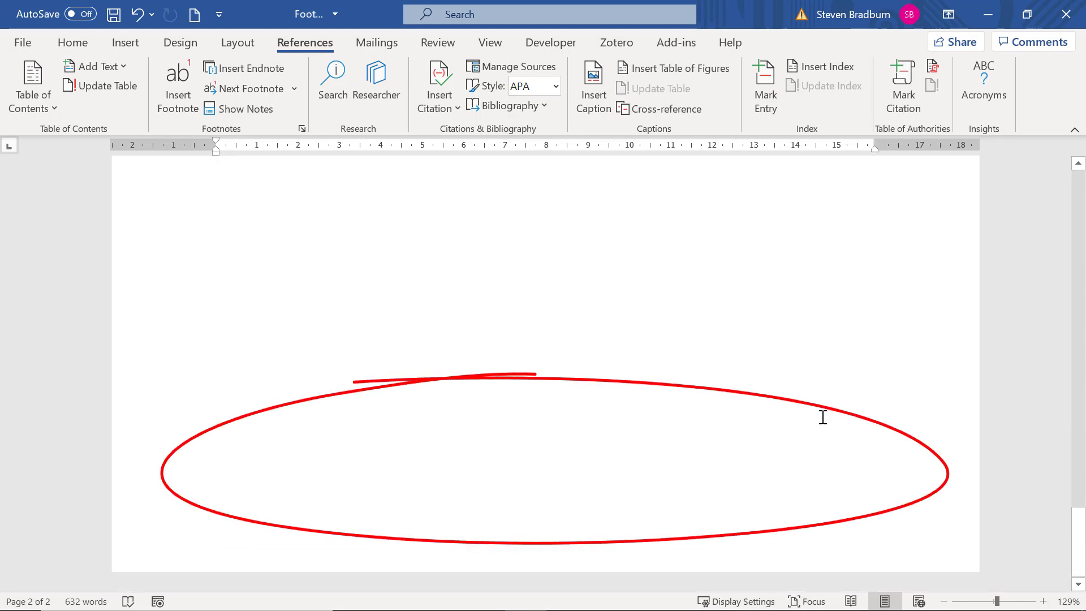
scroll(823, 417, up, 10)
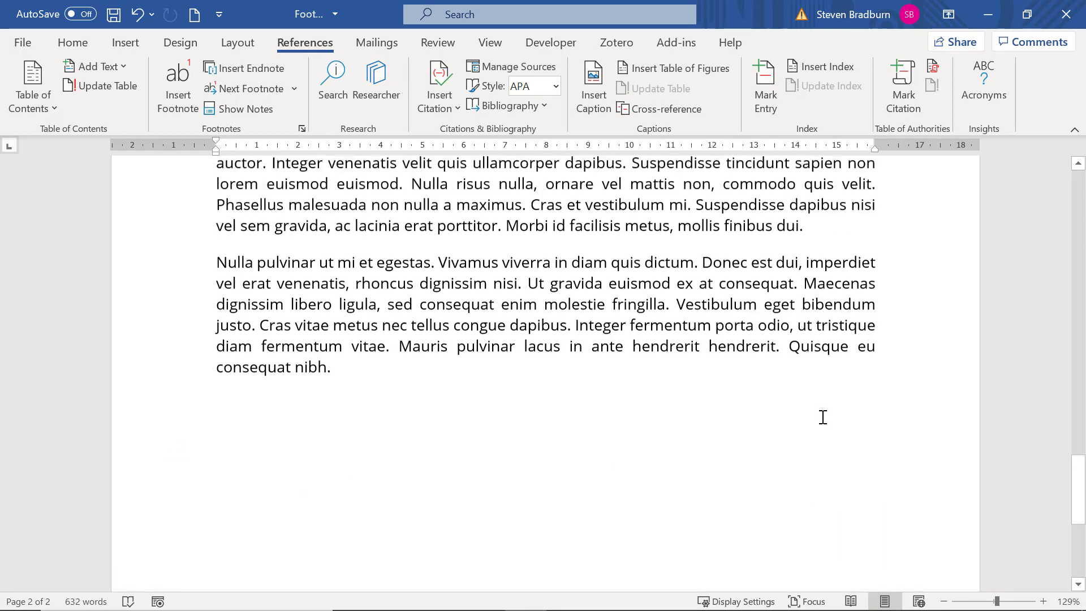
scroll(823, 417, up, 10)
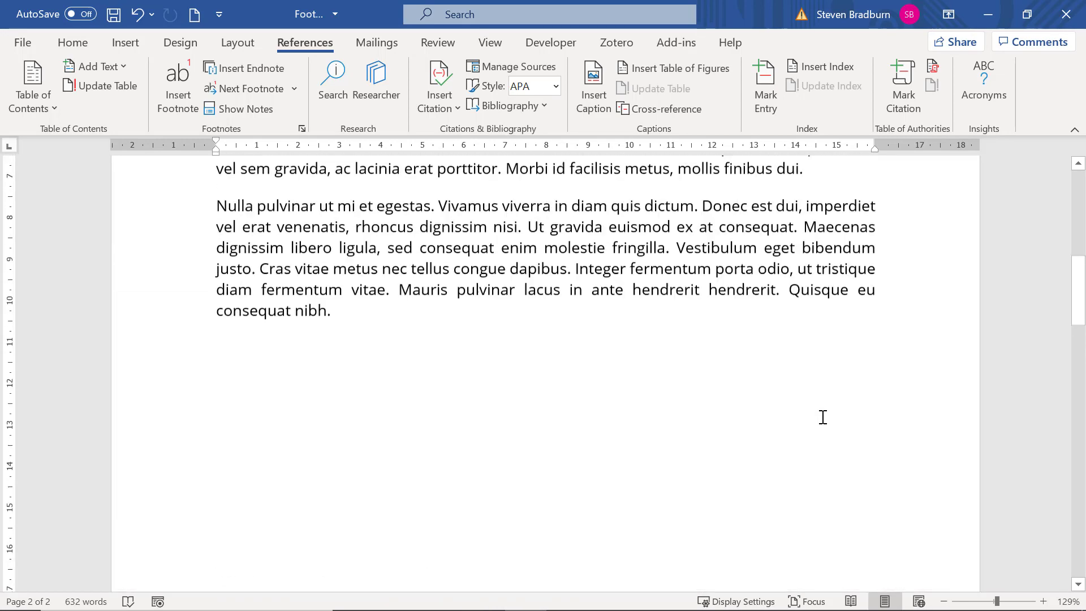
scroll(823, 417, up, 6)
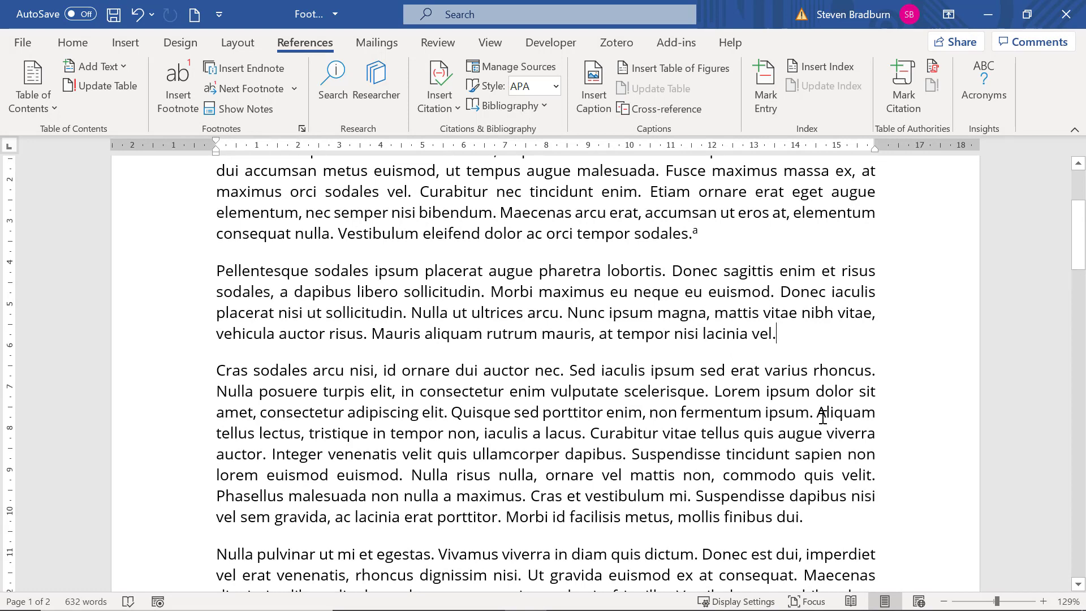
Insert an endnote after "finibus dui." reading "This is endnote 1", then scroll to verify it
click(809, 519)
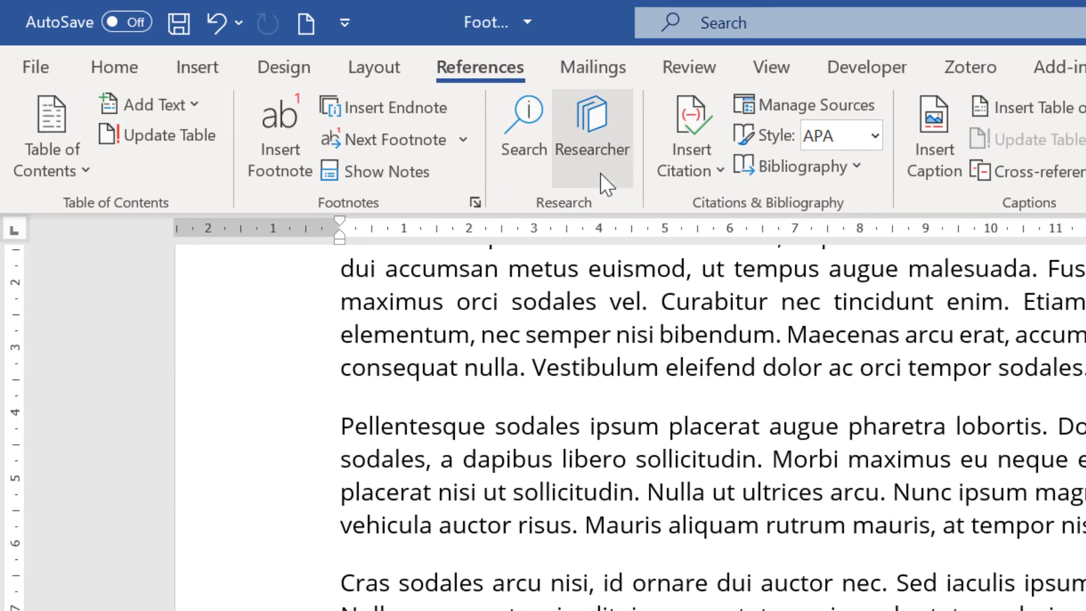
click(440, 110)
text(This is en)
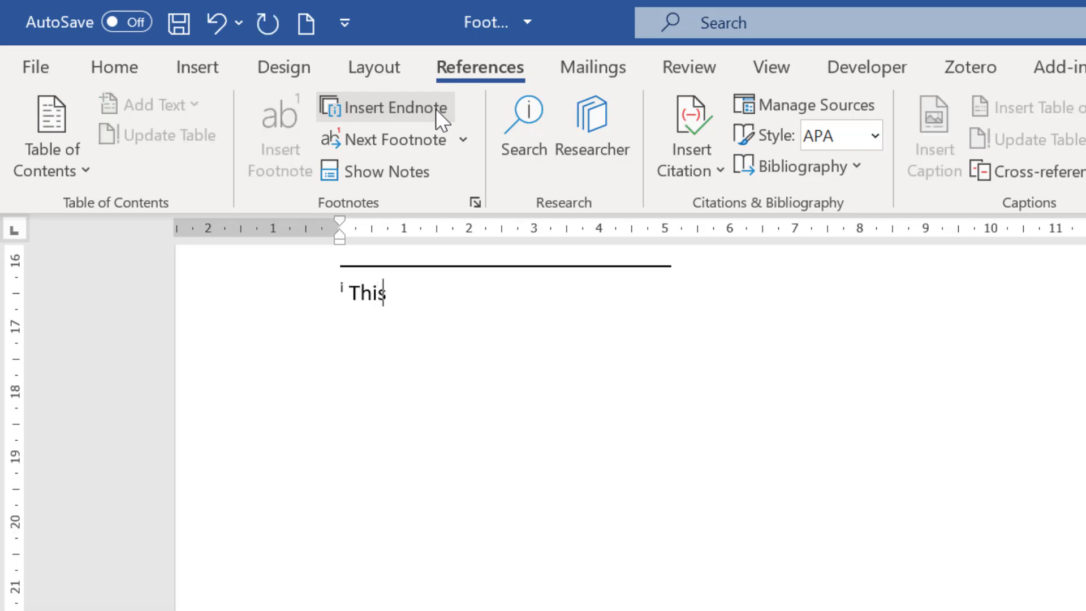
text(dnote 1)
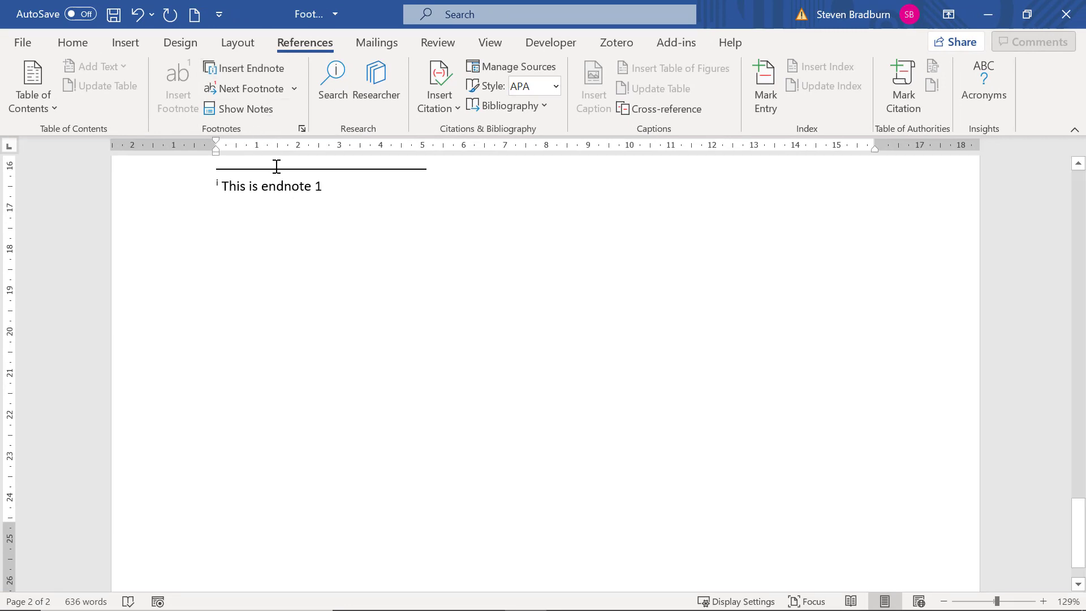
scroll(419, 300, up, 4)
scroll(420, 302, up, 15)
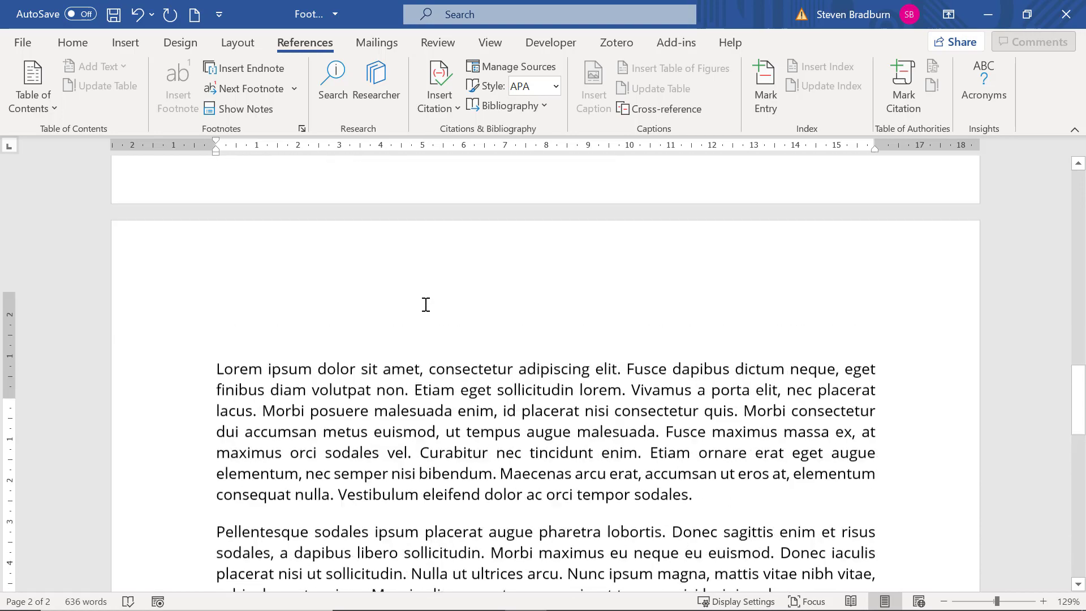
scroll(425, 304, down, 4)
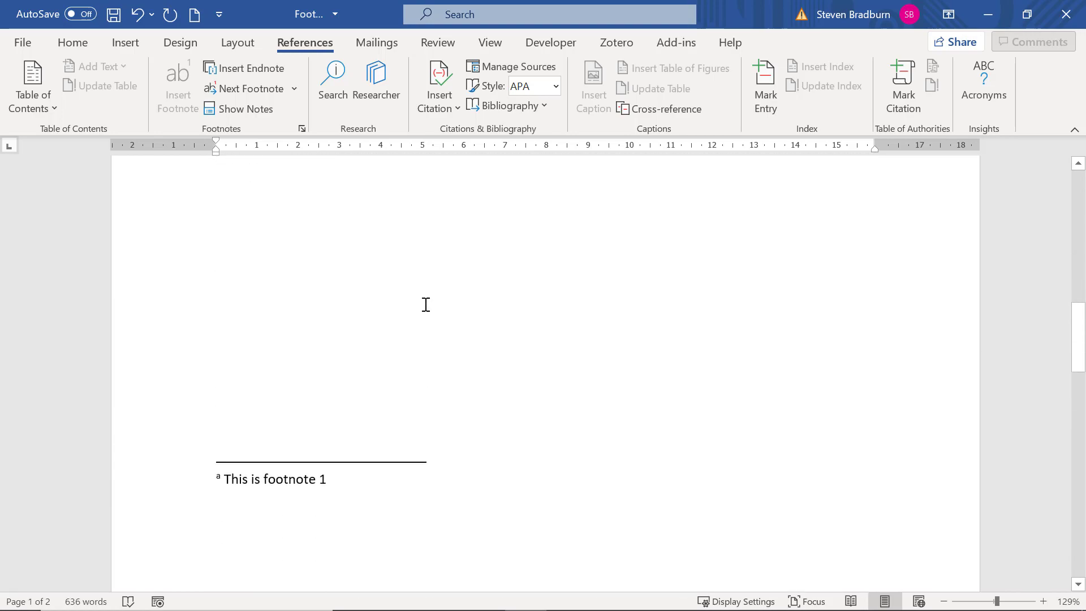
scroll(426, 304, down, 10)
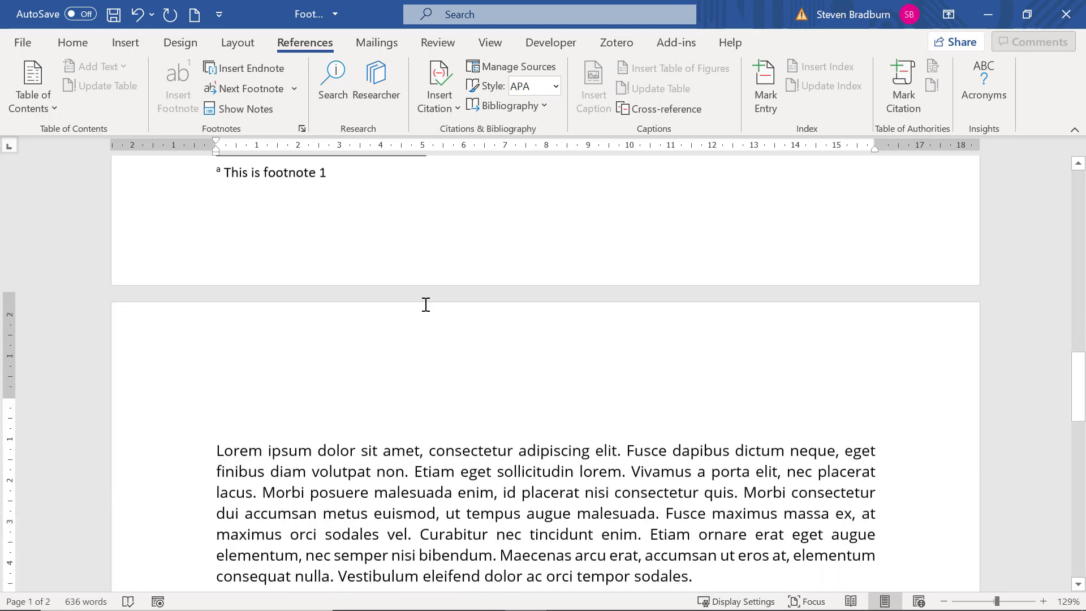
scroll(426, 304, down, 4)
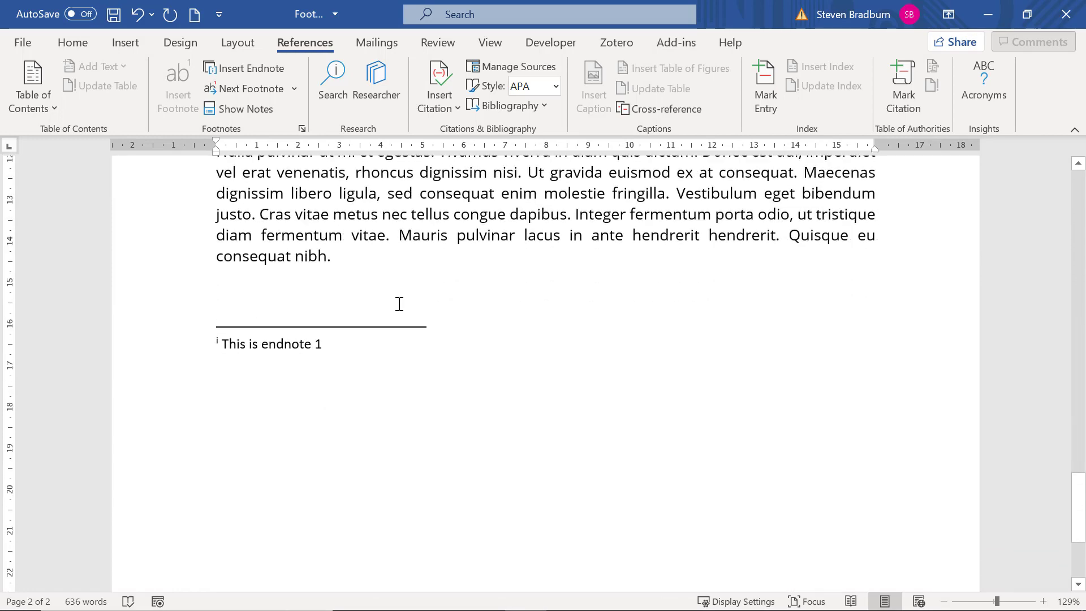
right_click(313, 341)
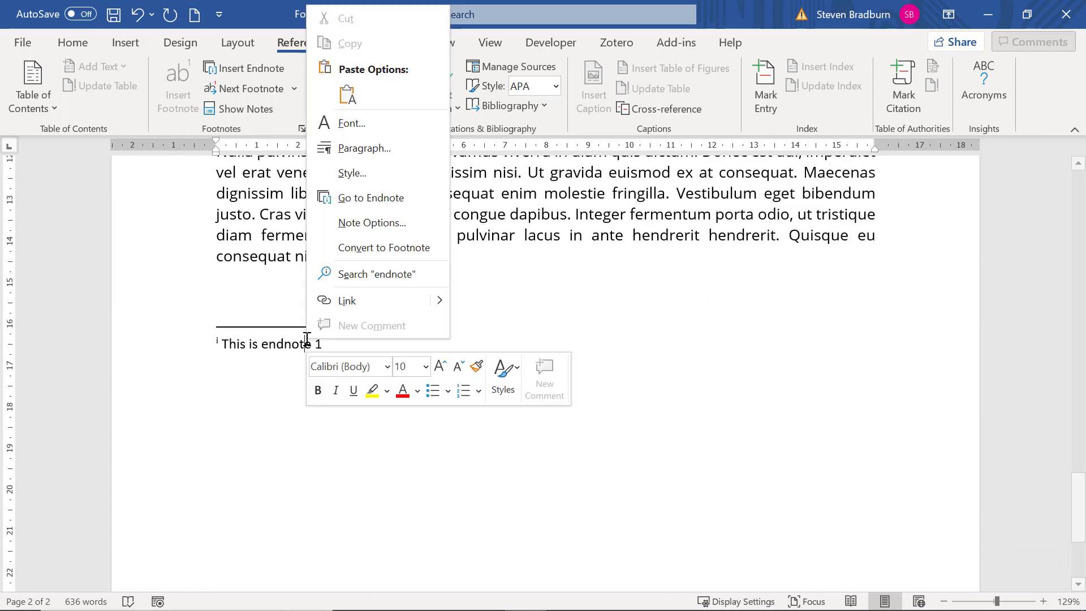
click(372, 222)
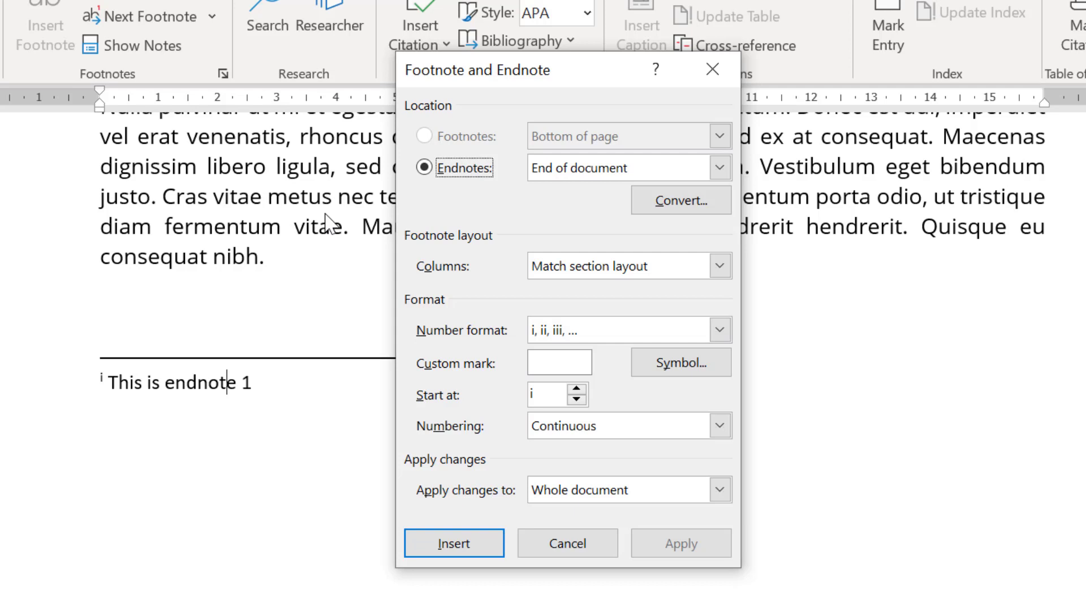
click(681, 201)
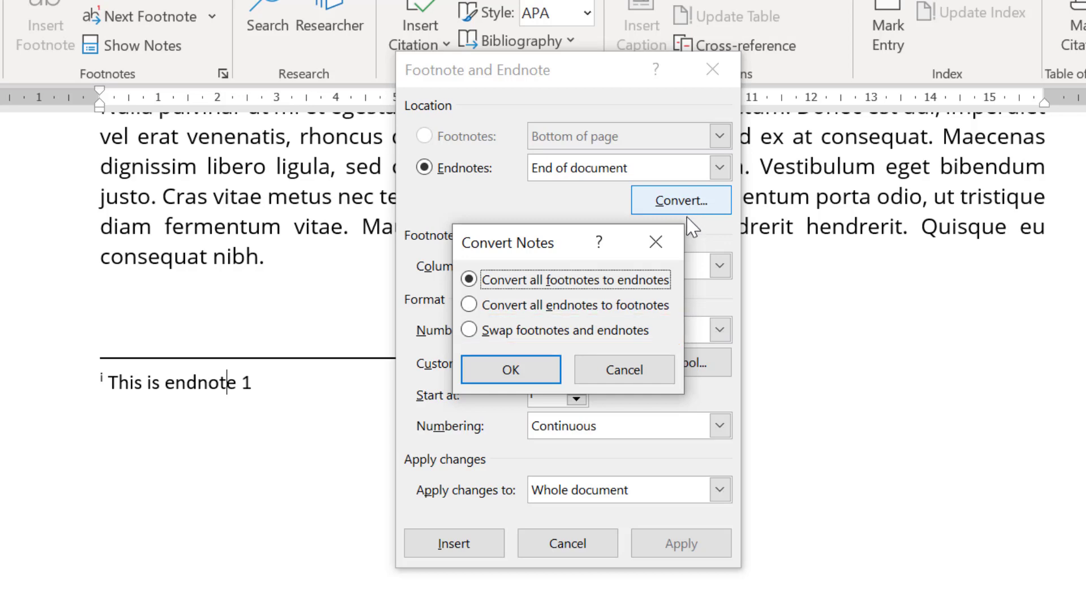
click(615, 368)
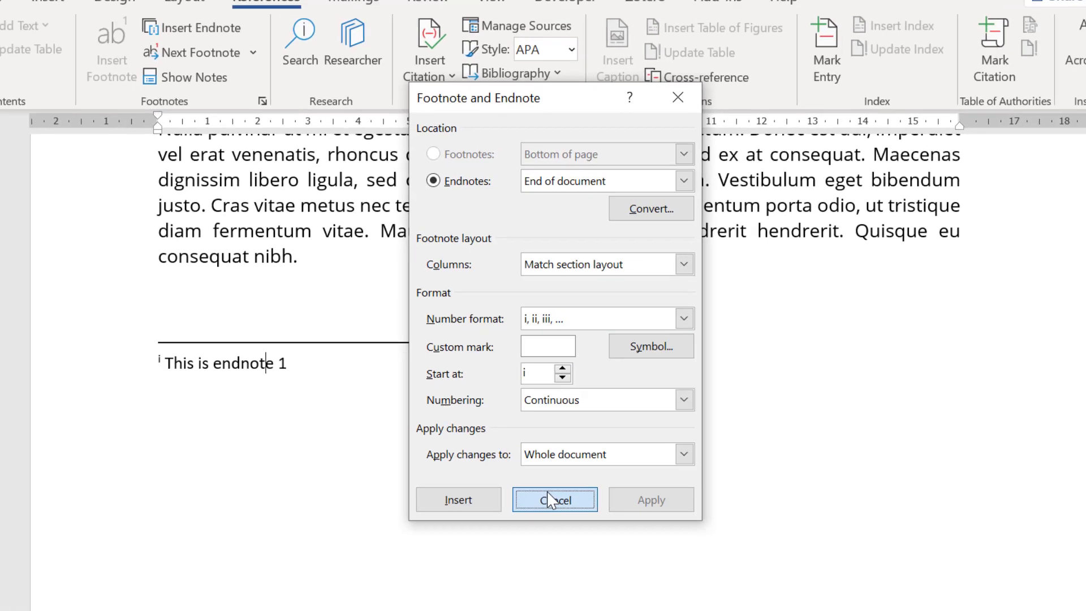
click(565, 538)
ctrl+scroll(538, 432, down, 4)
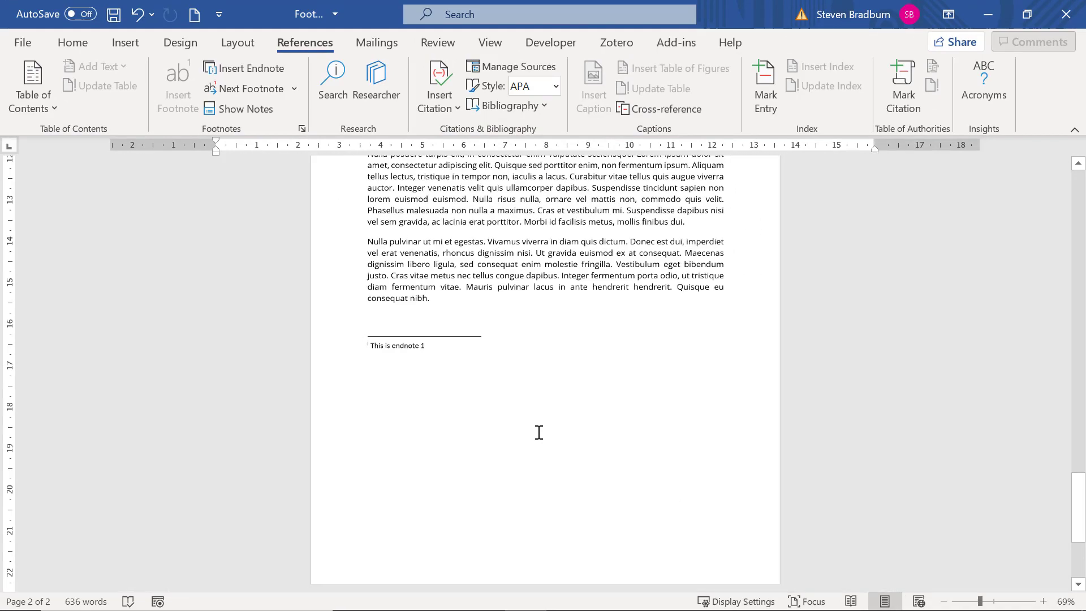
scroll(538, 432, up, 5)
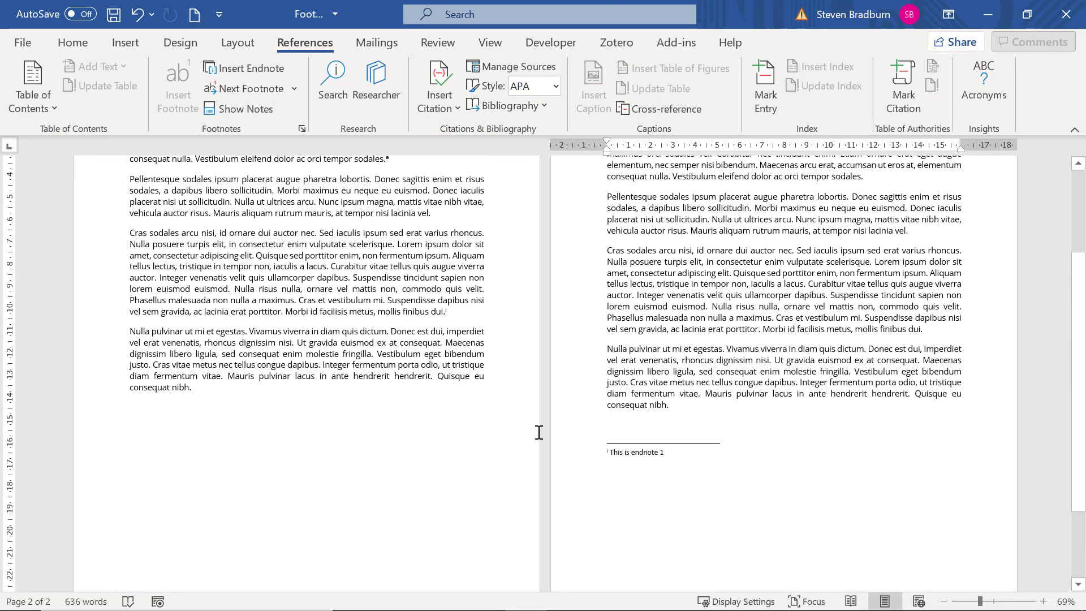